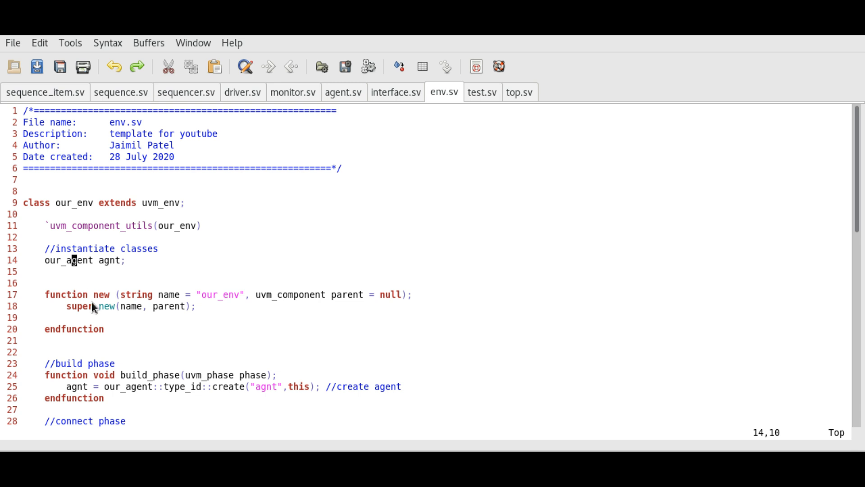
# - Insert `uvm_info("COMPONENT NAME", "OUR MESSAGE", PRIORITY); as the first line inside build_phase
pyautogui.click(100, 319)
pyautogui.click(282, 374)
pyautogui.press('i')
pyautogui.press('Right')
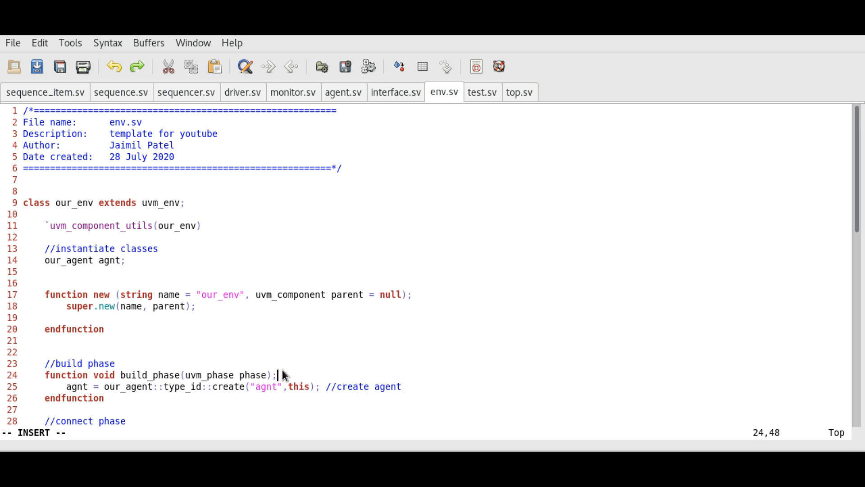
pyautogui.press('Return')
pyautogui.write('`')
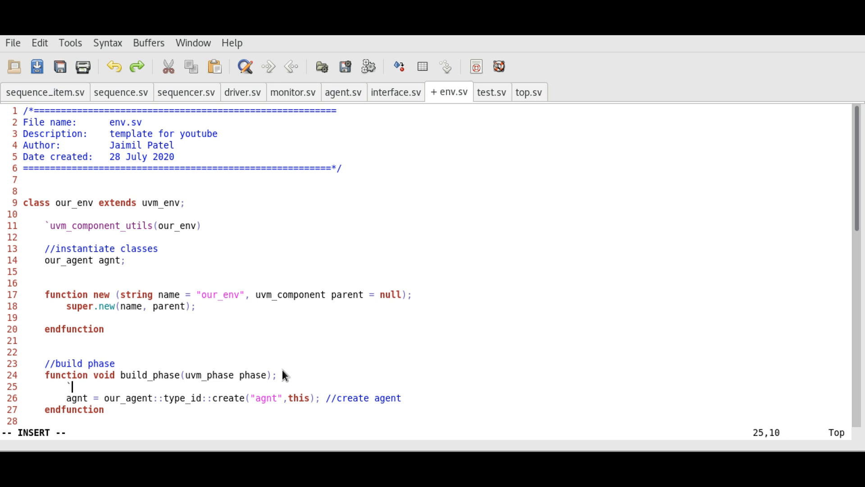
pyautogui.write('uvm_')
pyautogui.write('info')
pyautogui.write('();')
pyautogui.press('Left')
pyautogui.press('Left')
pyautogui.write('""')
pyautogui.press('Left')
pyautogui.write('COMPONENT NAME')
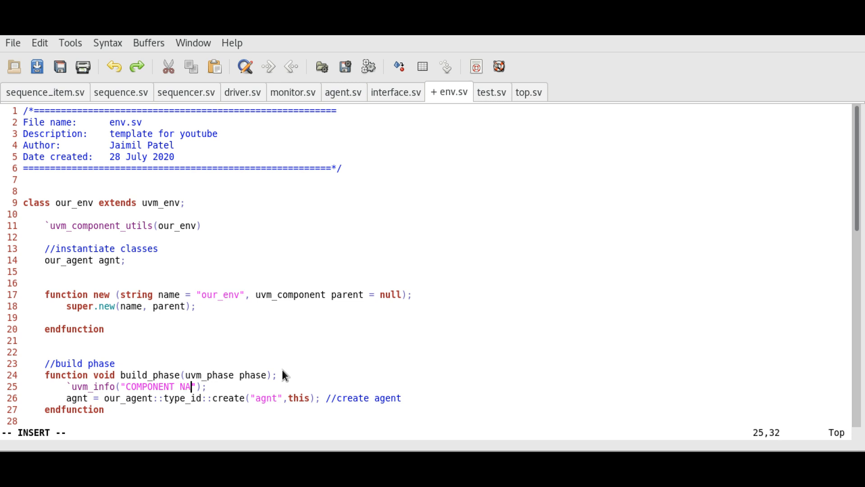
pyautogui.press('Right')
pyautogui.write(', ""')
pyautogui.press('Left')
pyautogui.write('OUR MESSAGE')
pyautogui.press('Right')
pyautogui.write(', ')
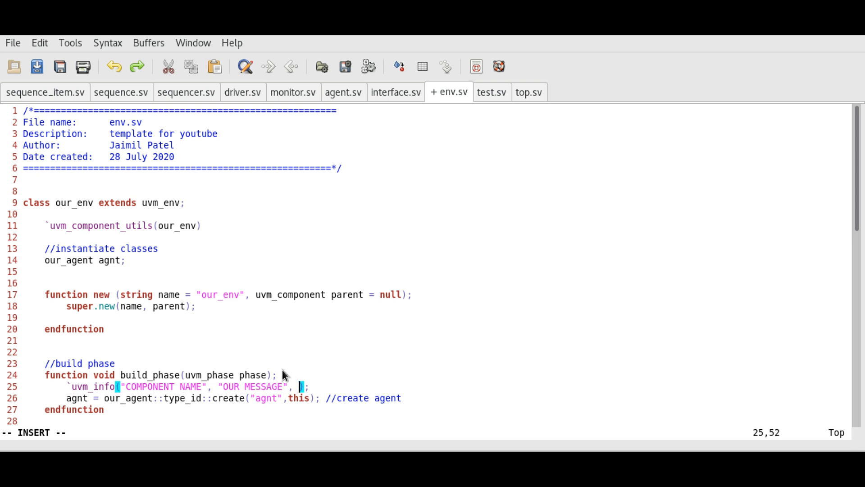
pyautogui.write('PRIORITY')
# - Add blank lines below the new uvm_info line and return to just after PRIORITY
pyautogui.press('Right')
pyautogui.press('Right')
pyautogui.press('Return')
pyautogui.press('Return')
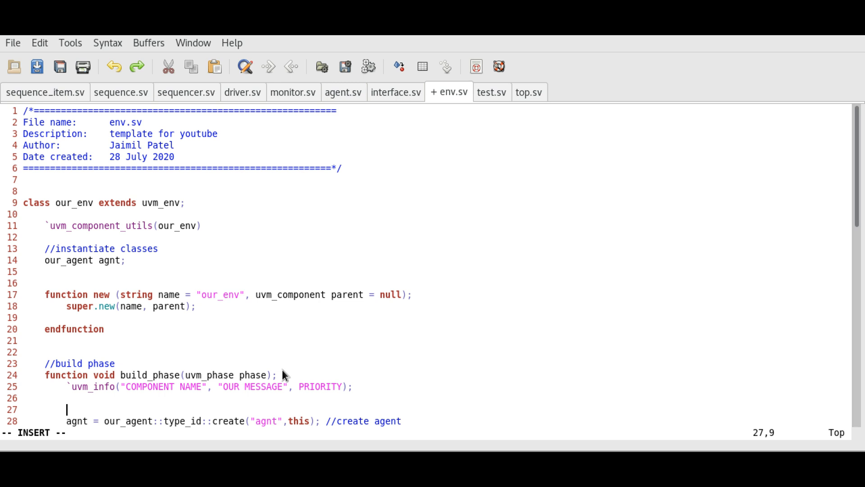
pyautogui.press('Up')
pyautogui.press('Up')
# - Replace the PRIORITY placeholder with UVM_MEDIUM and move into the OUR MESSAGE string
pyautogui.press('BackSpace')
pyautogui.press('BackSpace')
pyautogui.press('BackSpace')
pyautogui.press('BackSpace')
pyautogui.press('BackSpace')
pyautogui.press('BackSpace')
pyautogui.press('BackSpace')
pyautogui.write('UVM_')
pyautogui.write('MEDIUM')
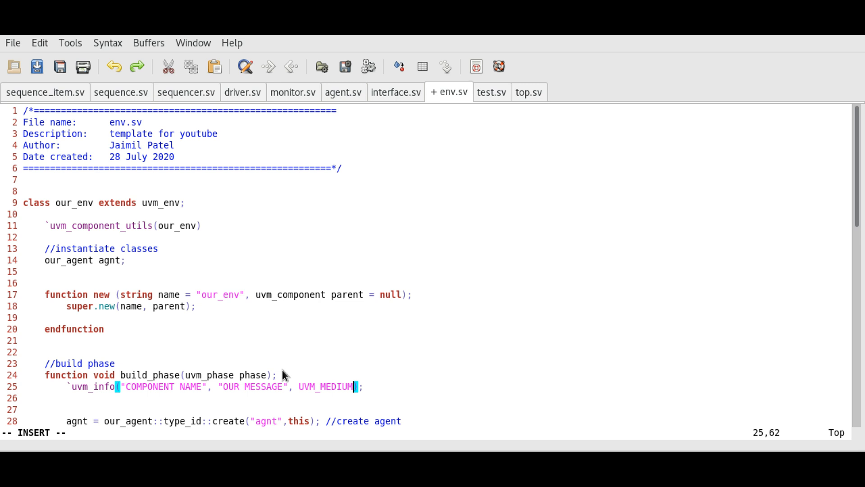
pyautogui.click(283, 382)
pyautogui.press('Right')
pyautogui.press('Right')
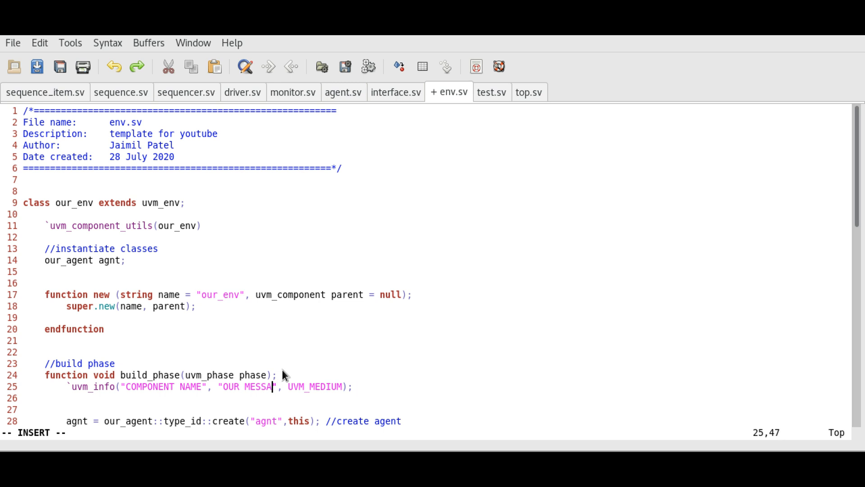
# - Replace "OUR MESSAGE" with "In the build phase" and move back toward COMPONENT NAME
pyautogui.press('BackSpace')
pyautogui.press('BackSpace')
pyautogui.press('BackSpace')
pyautogui.press('BackSpace')
pyautogui.press('BackSpace')
pyautogui.write('In ')
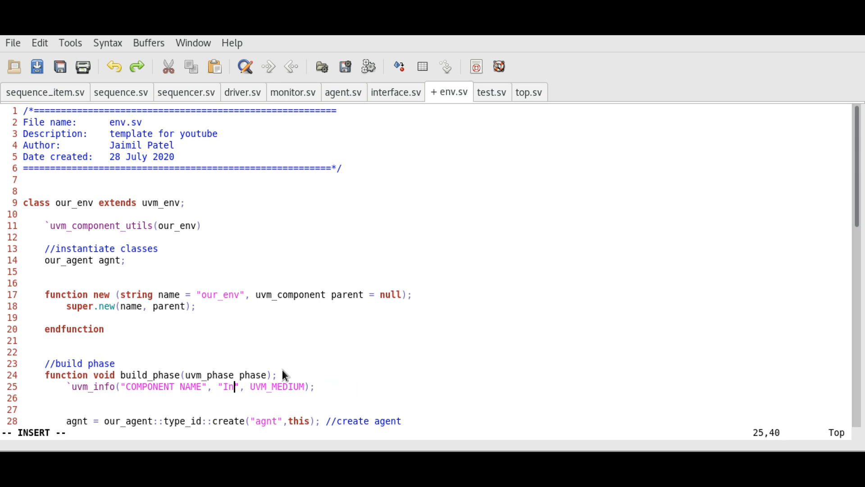
pyautogui.write('the build ')
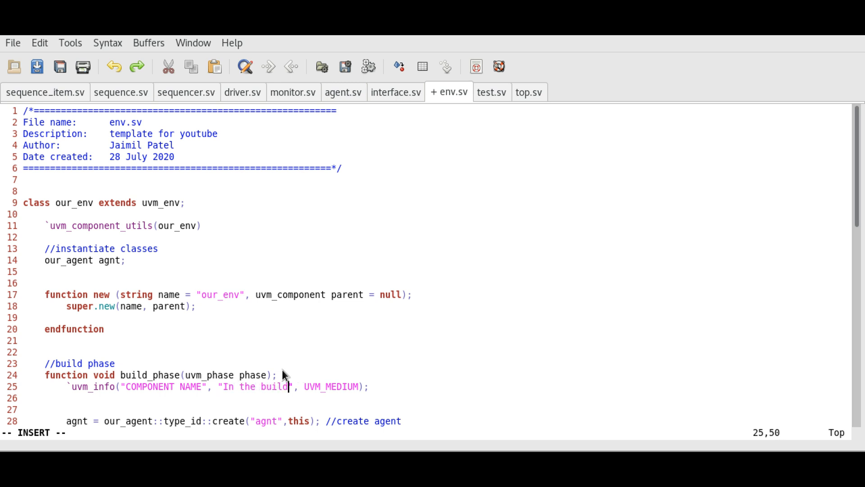
pyautogui.write('phase')
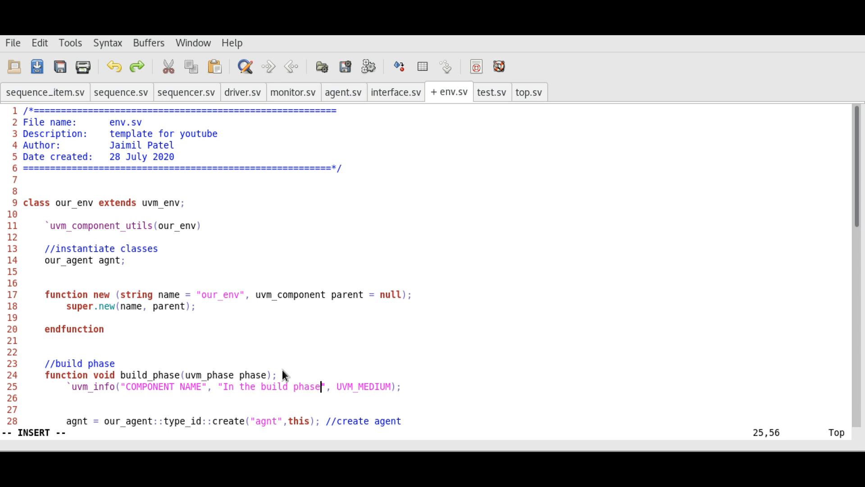
pyautogui.press('Left')
pyautogui.press('Left')
pyautogui.press('Left')
pyautogui.press('Left')
pyautogui.press('Left')
pyautogui.press('Left')
pyautogui.press('Left')
pyautogui.press('Left')
pyautogui.press('Left')
pyautogui.press('Left')
pyautogui.press('Left')
pyautogui.press('Left')
pyautogui.press('Left')
pyautogui.press('Left')
pyautogui.press('Left')
# - Erase COMPONENT NAME, try ENV as the component name, then clear it again
pyautogui.press('BackSpace')
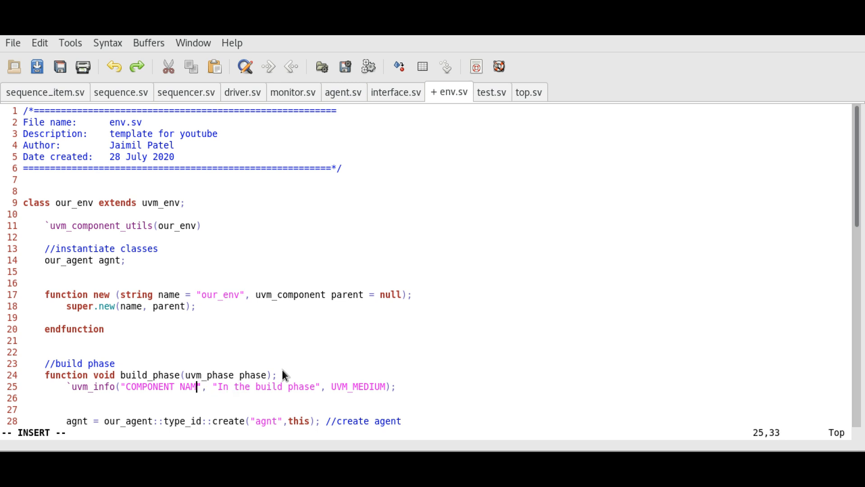
pyautogui.press('BackSpace')
pyautogui.press('BackSpace')
pyautogui.press('BackSpace')
pyautogui.press('BackSpace')
pyautogui.press('BackSpace')
pyautogui.press('BackSpace')
pyautogui.press('BackSpace')
pyautogui.press('BackSpace')
pyautogui.press('BackSpace')
pyautogui.press('BackSpace')
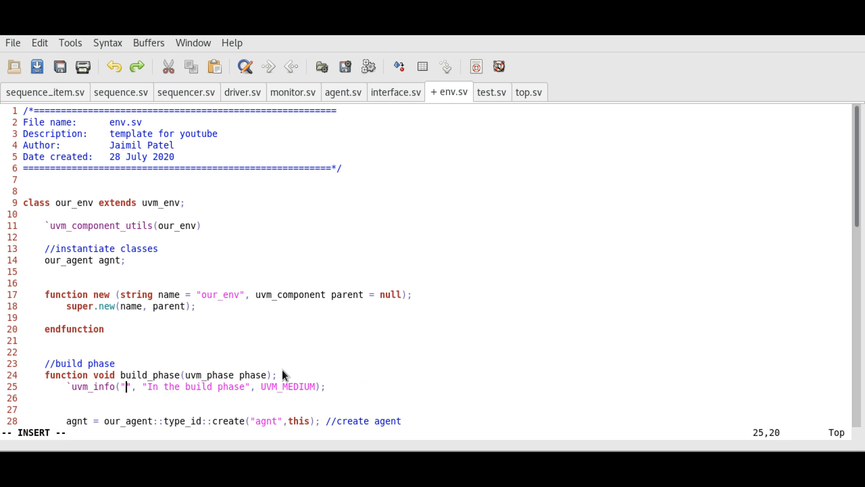
pyautogui.write('ENV')
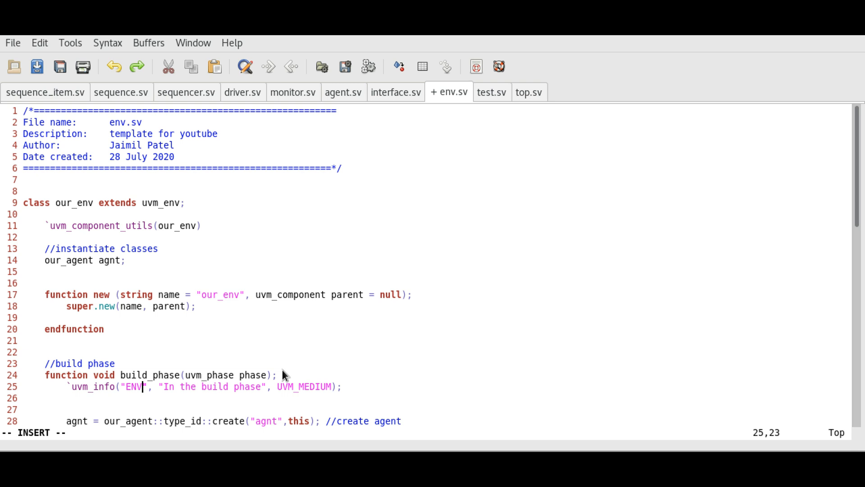
pyautogui.press('BackSpace')
pyautogui.press('BackSpace')
# - Replace the empty quoted first argument with get_type_name()
pyautogui.press('BackSpace')
pyautogui.press('BackSpace')
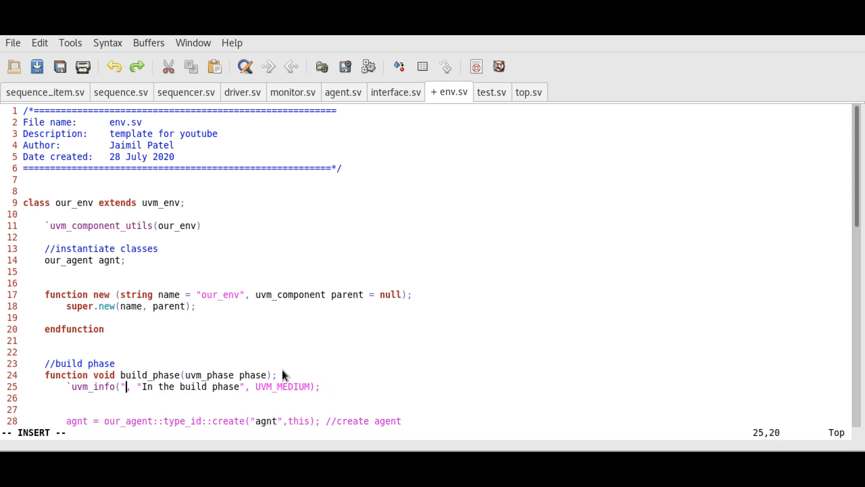
pyautogui.press('BackSpace')
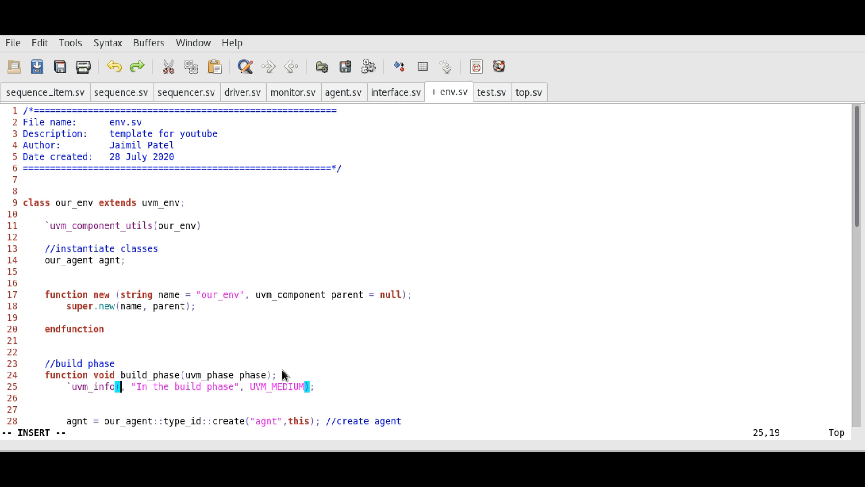
pyautogui.write('get')
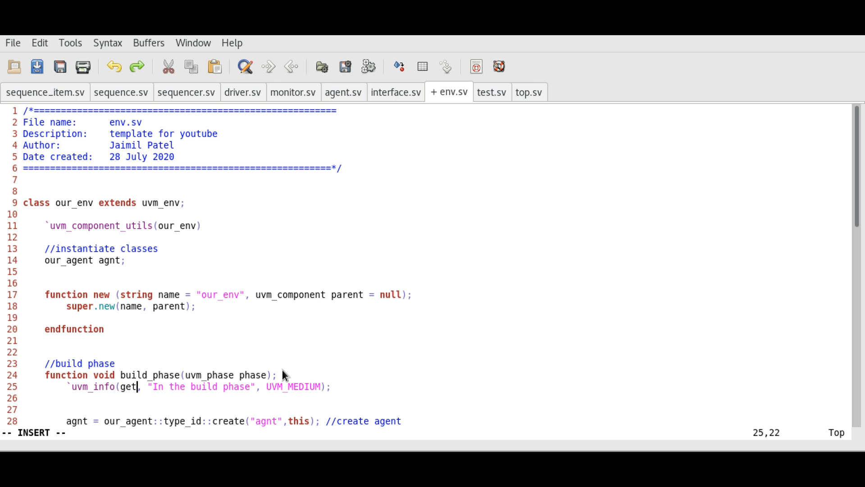
pyautogui.write('_type_name')
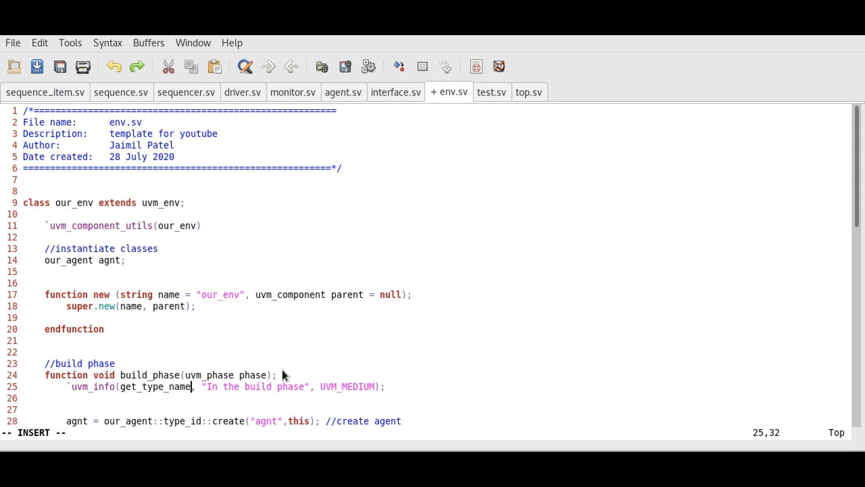
pyautogui.write('()')
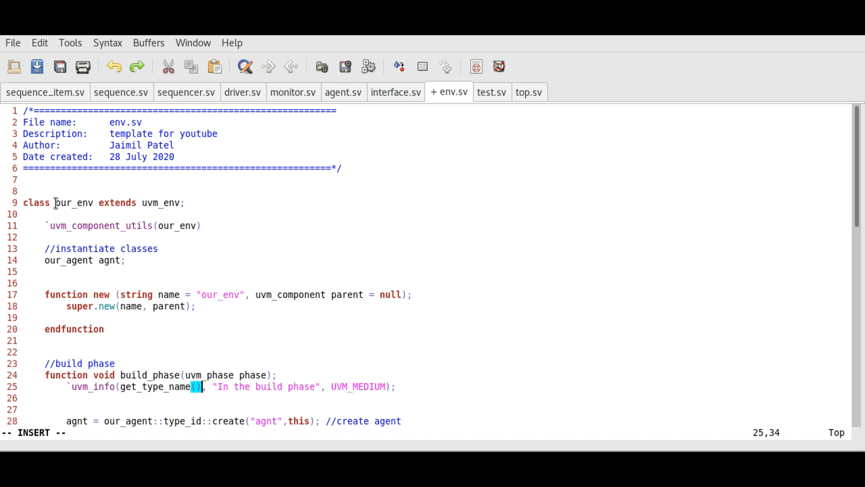
pyautogui.moveTo(55, 202); pyautogui.dragTo(91, 203)
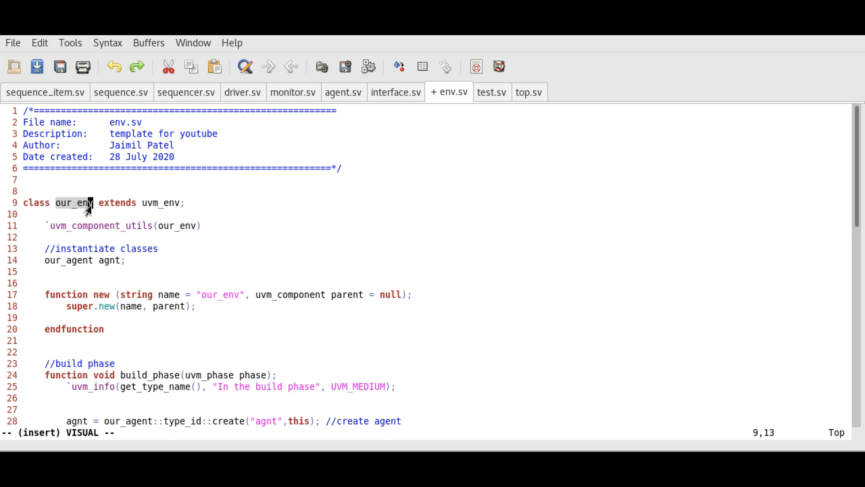
pyautogui.click(170, 389)
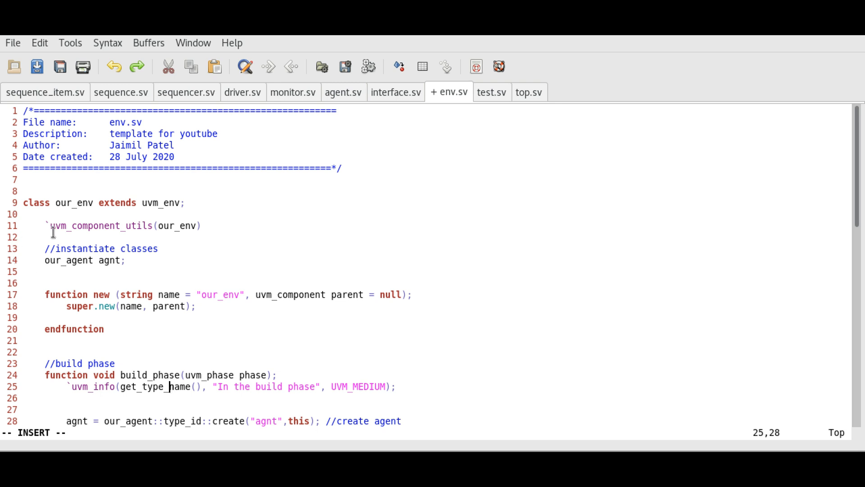
pyautogui.moveTo(52, 226); pyautogui.dragTo(137, 227)
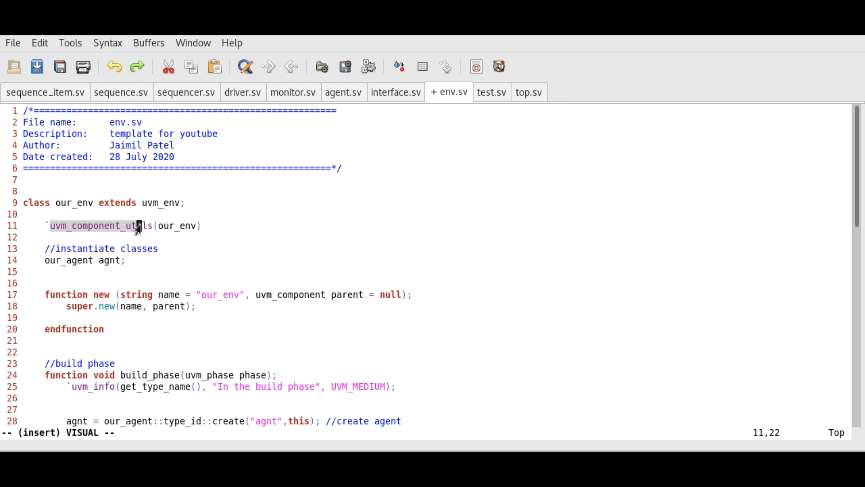
pyautogui.click(174, 389)
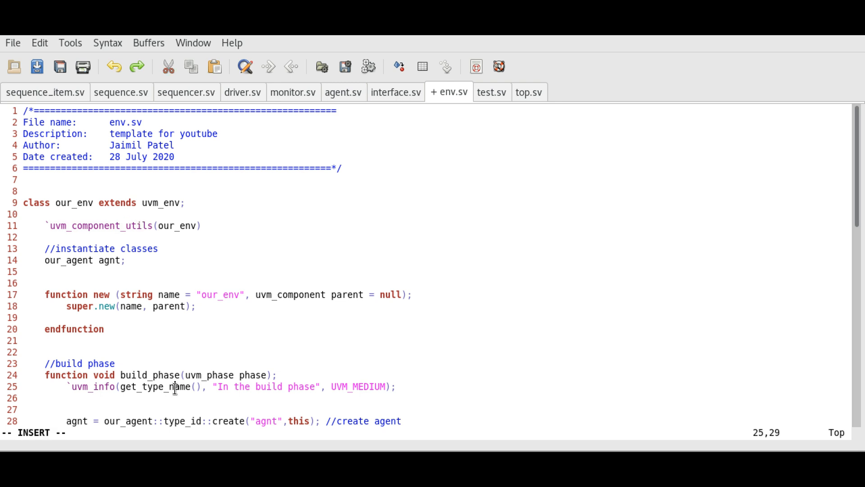